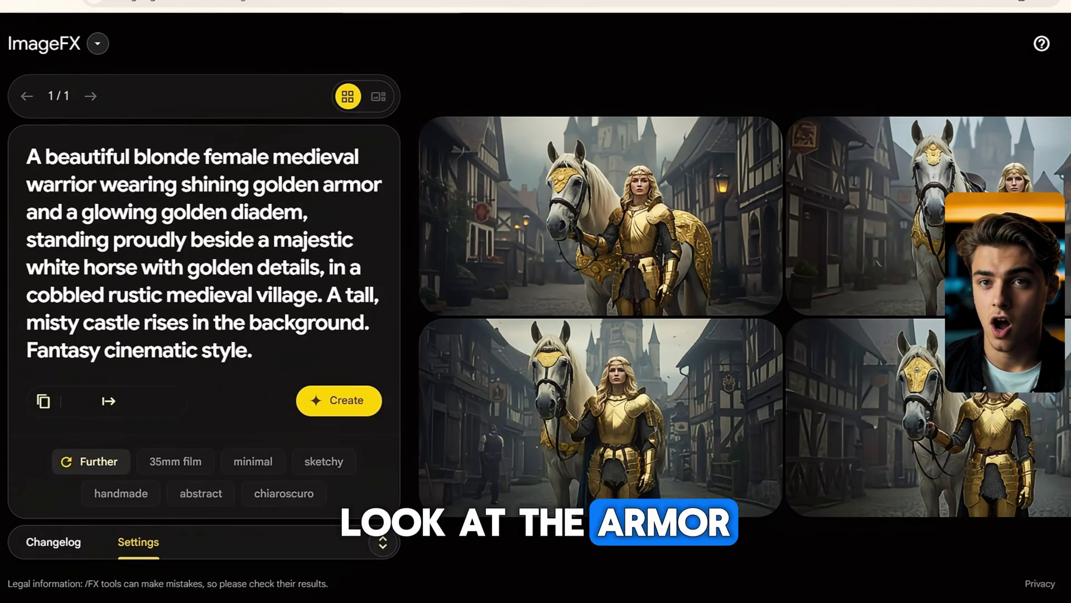
# View the four generated images of the golden-armored warrior one after another at large size.
pyautogui.click(608, 192)
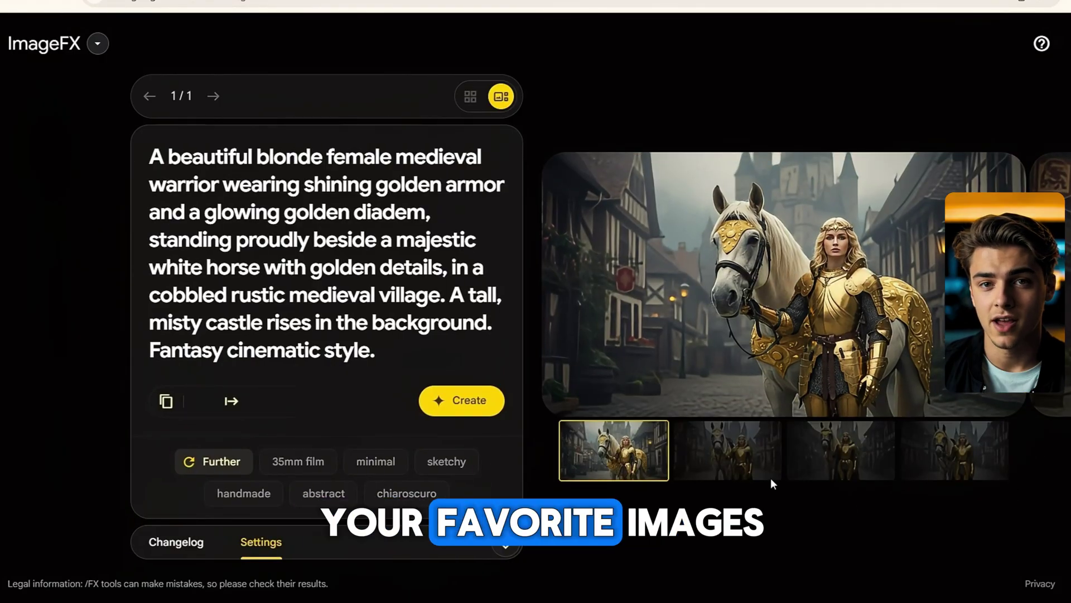
pyautogui.click(744, 449)
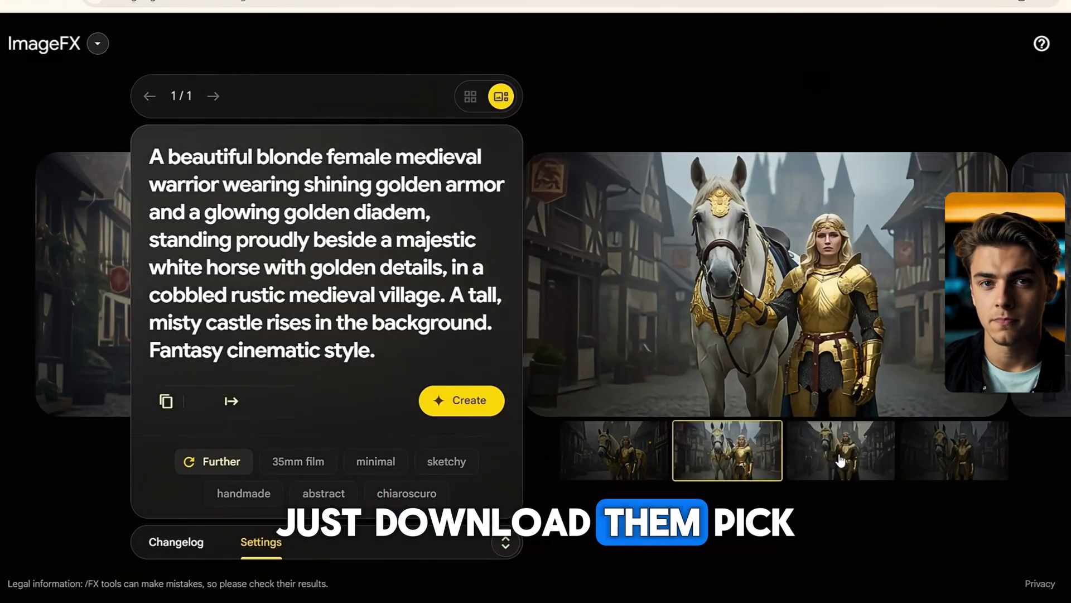
pyautogui.click(842, 461)
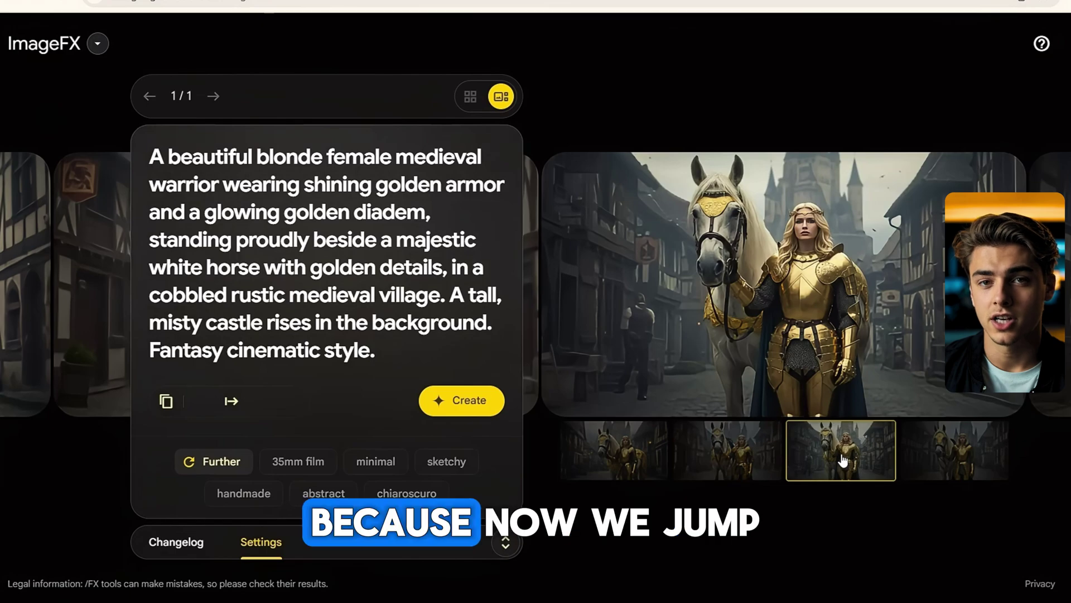
pyautogui.click(952, 466)
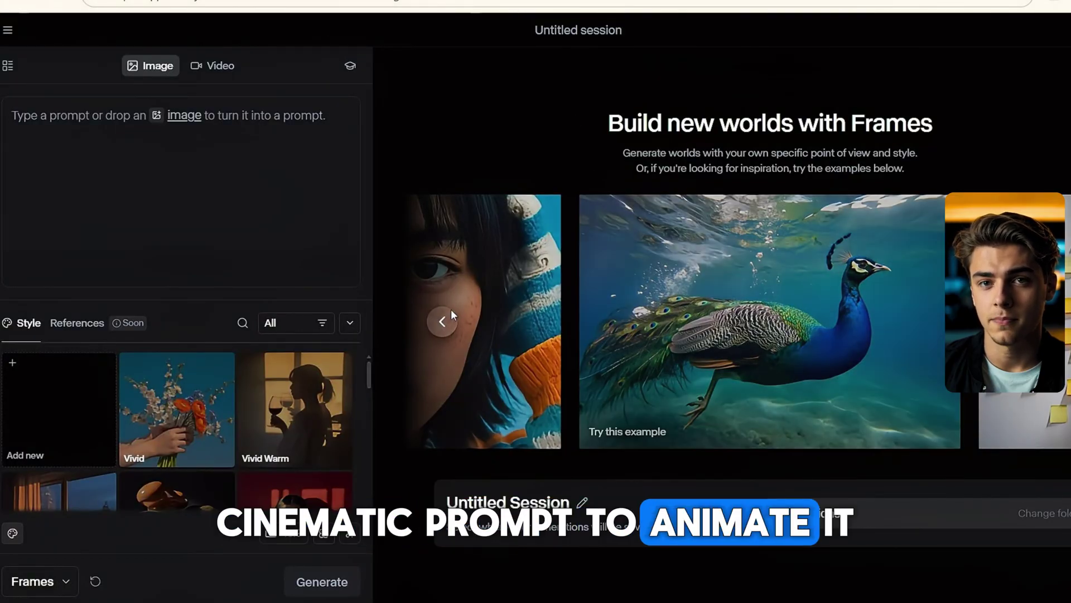
# Switch to Runway, choose video generation, and rename the untitled session as Cinematic Story.
pyautogui.click(256, 136)
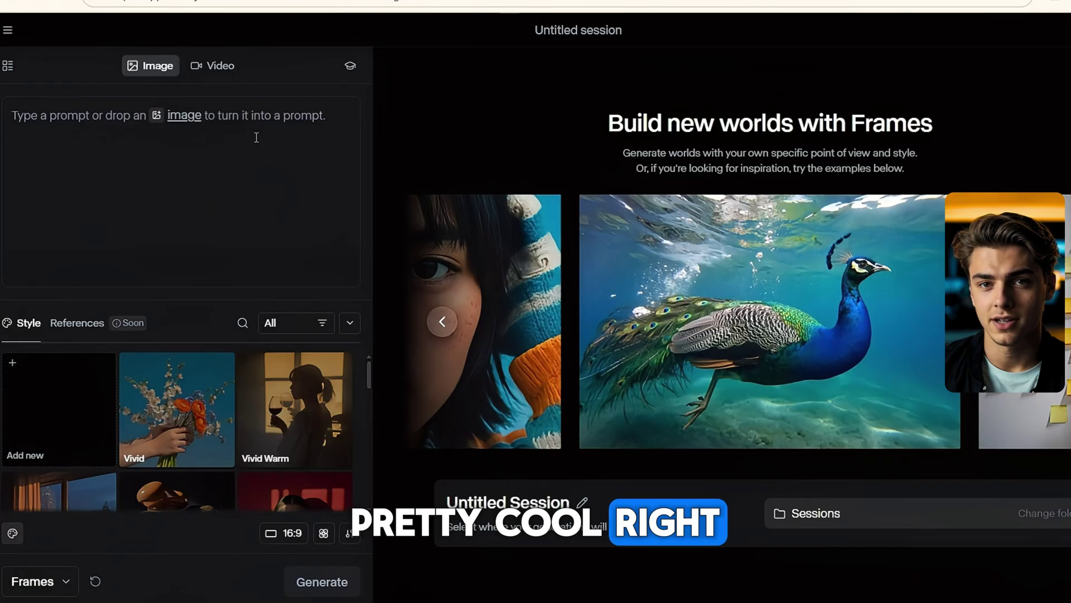
pyautogui.click(214, 74)
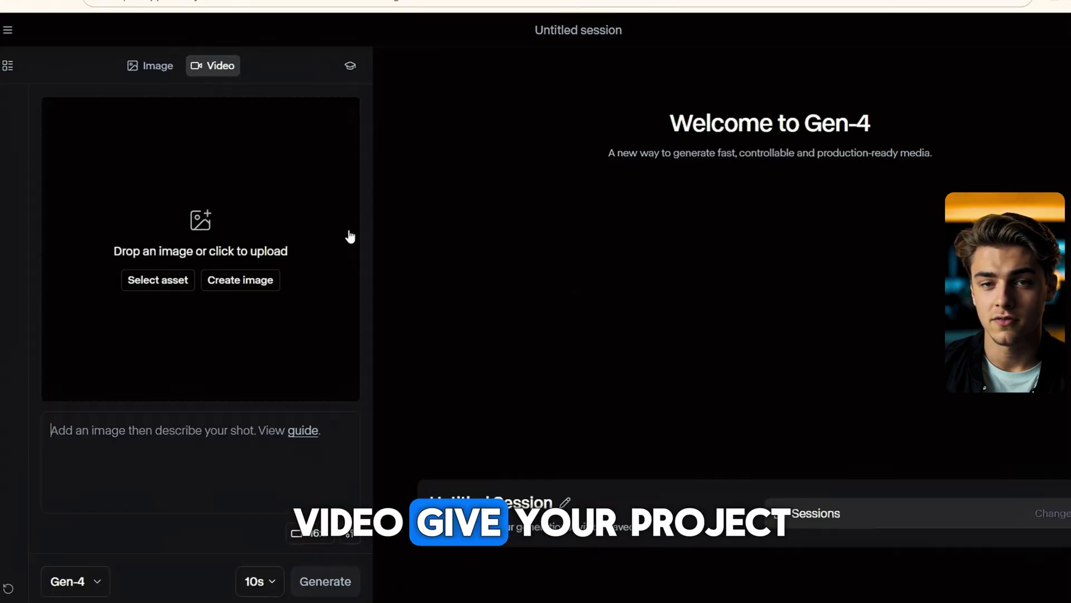
pyautogui.click(565, 503)
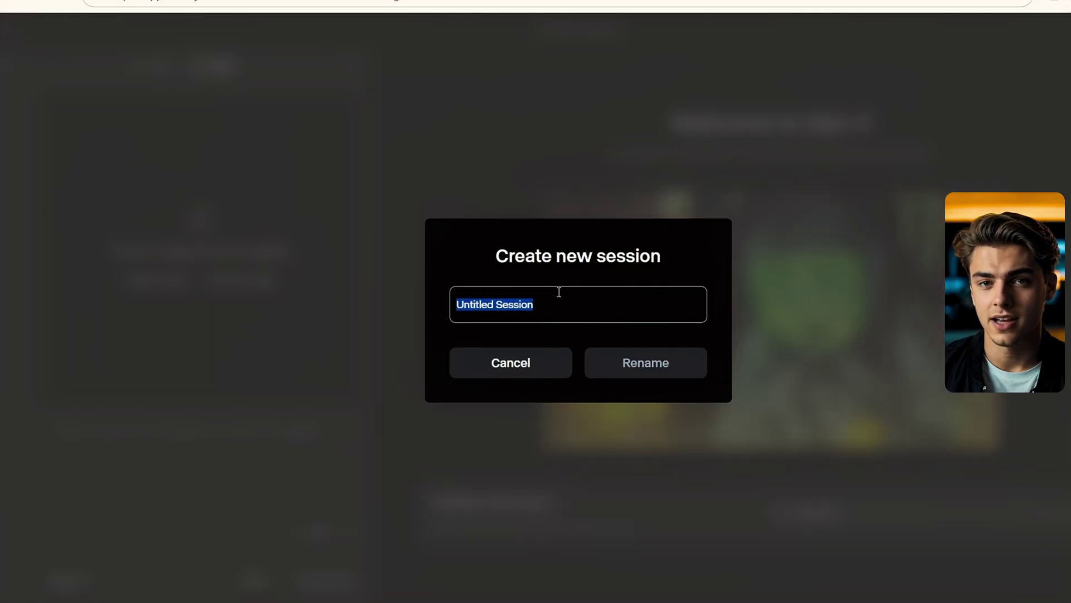
pyautogui.write('Cinematic Story')
pyautogui.click(657, 363)
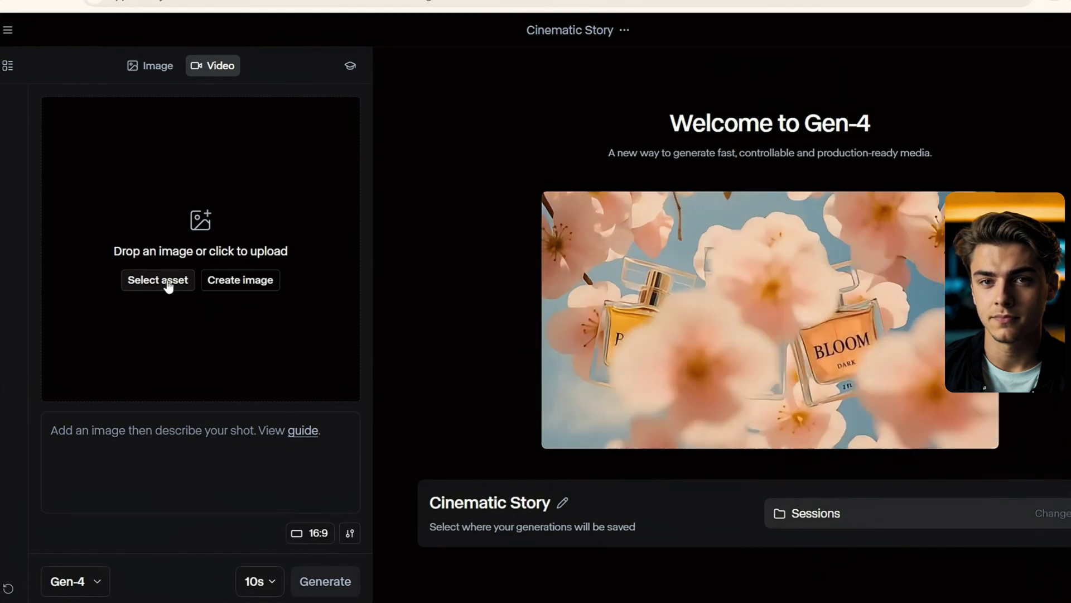
# Upload the image of the golden-armored warrior beside her white horse as the video's source image.
pyautogui.click(169, 287)
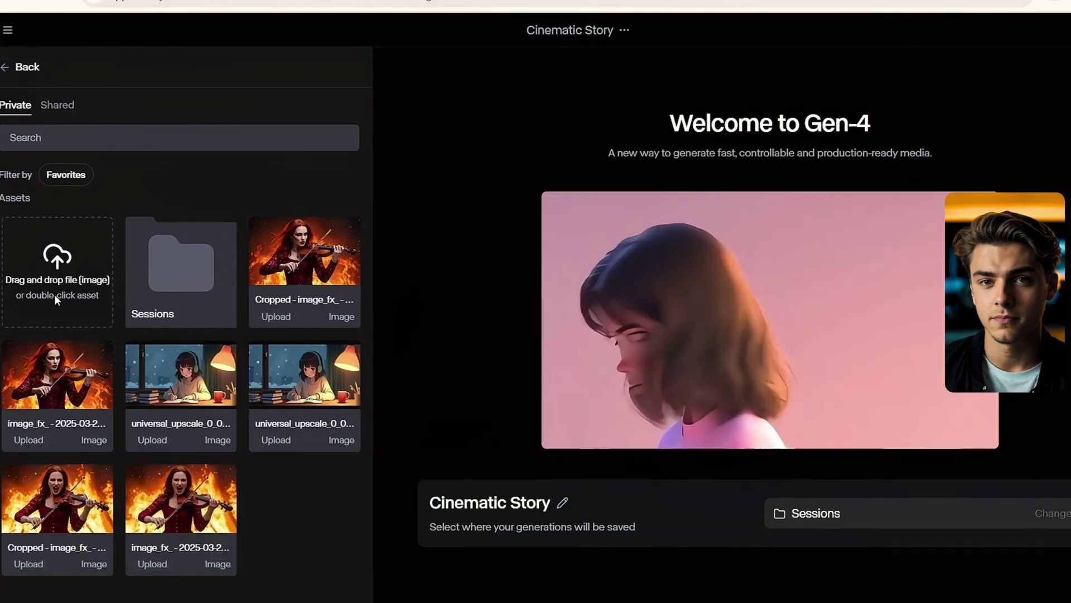
pyautogui.click(59, 294)
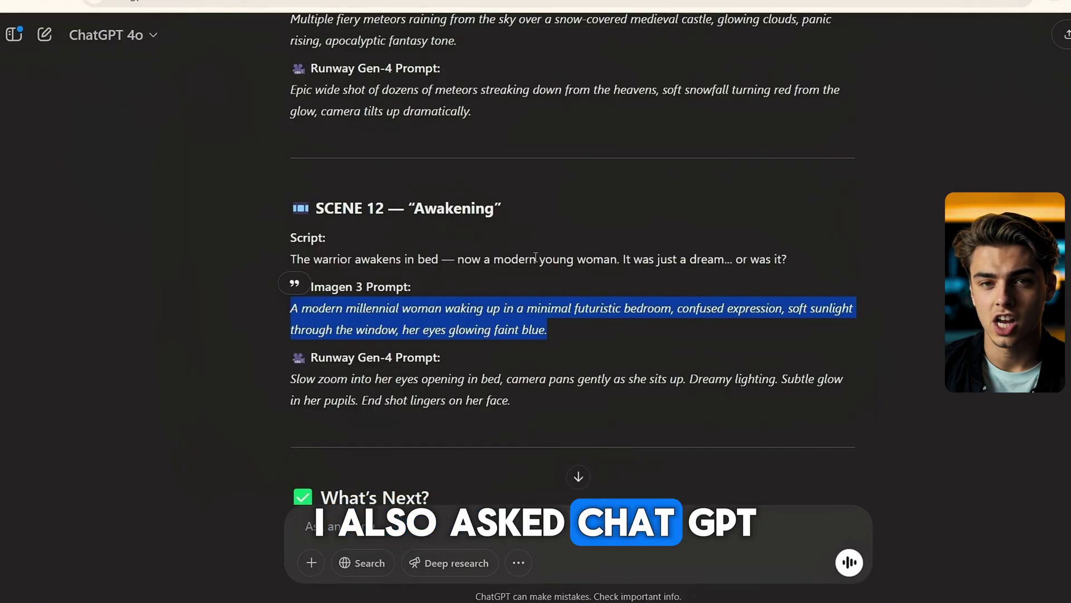
# Copy the first scene's Runway Gen-4 prompt from ChatGPT and paste it as the shot description in Runway.
pyautogui.scroll(20, 547, 222)
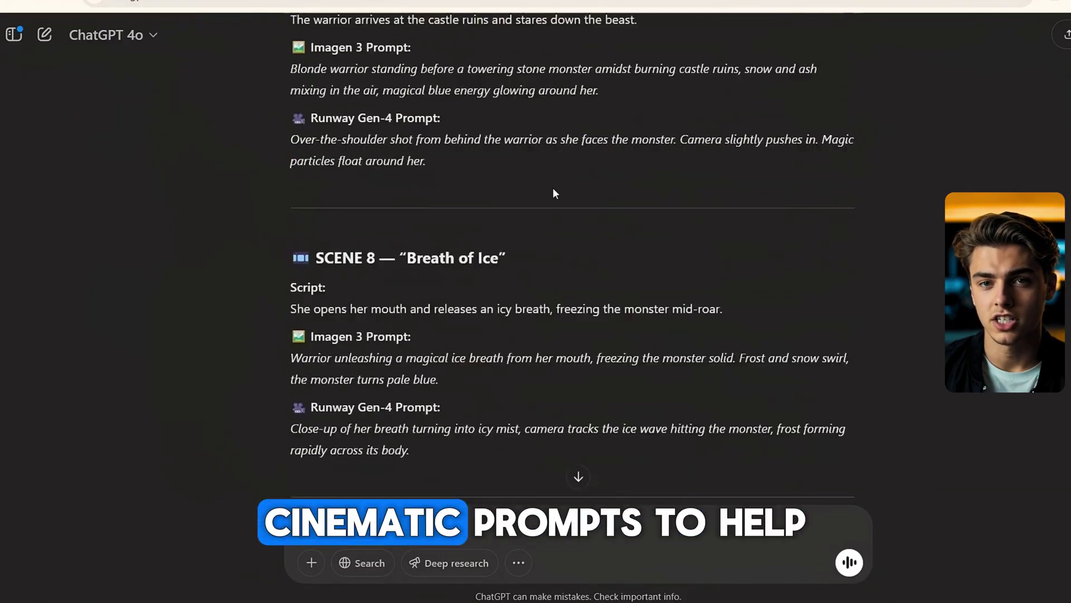
pyautogui.scroll(20, 554, 192)
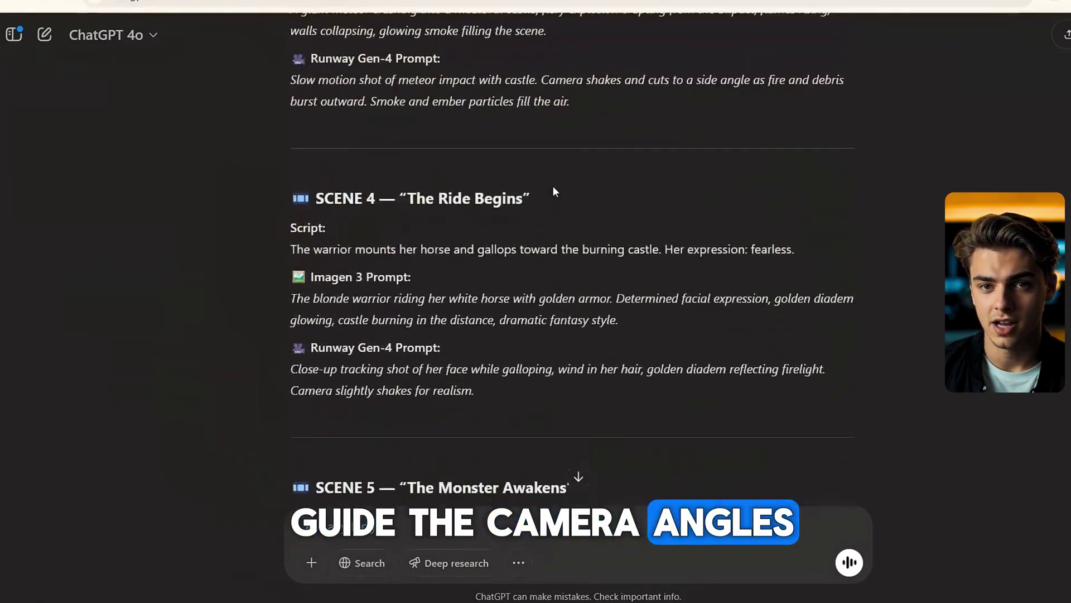
pyautogui.scroll(10, 554, 188)
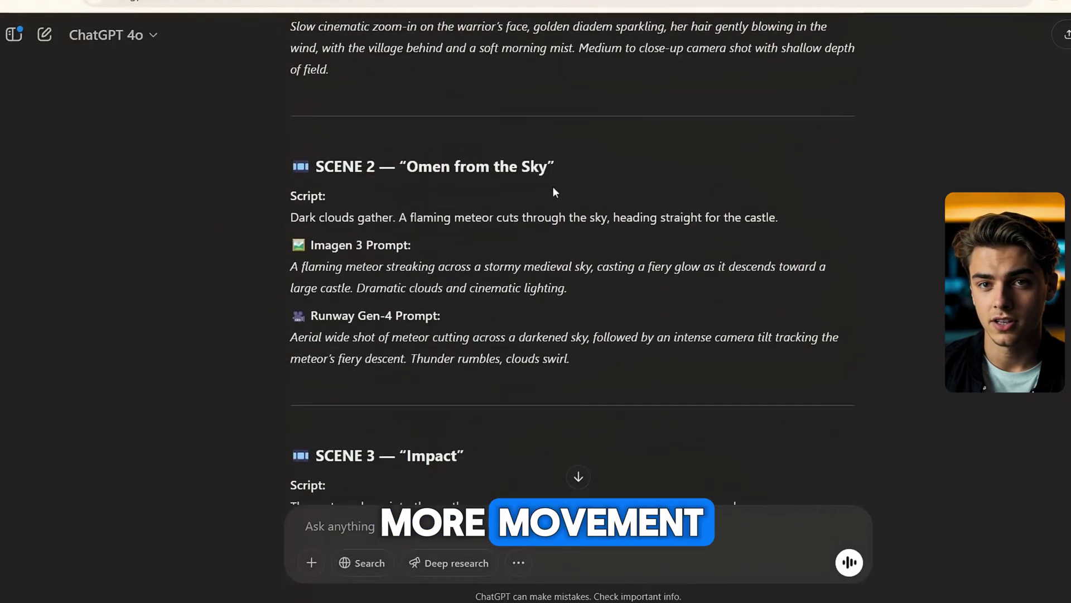
pyautogui.moveTo(291, 246); pyautogui.dragTo(352, 287)
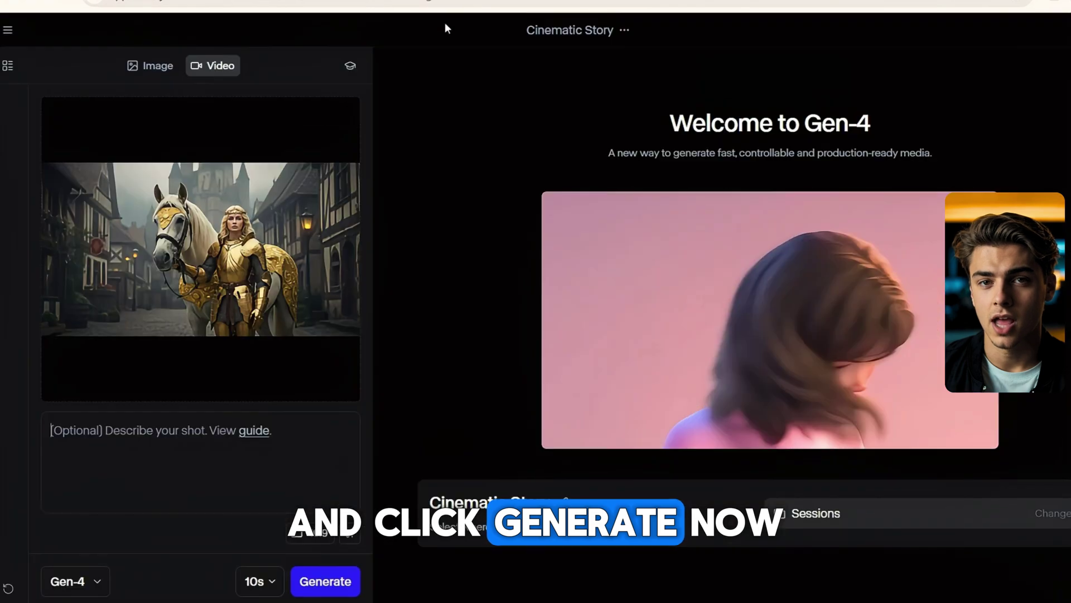
pyautogui.hotkey('ctrl', 'v')
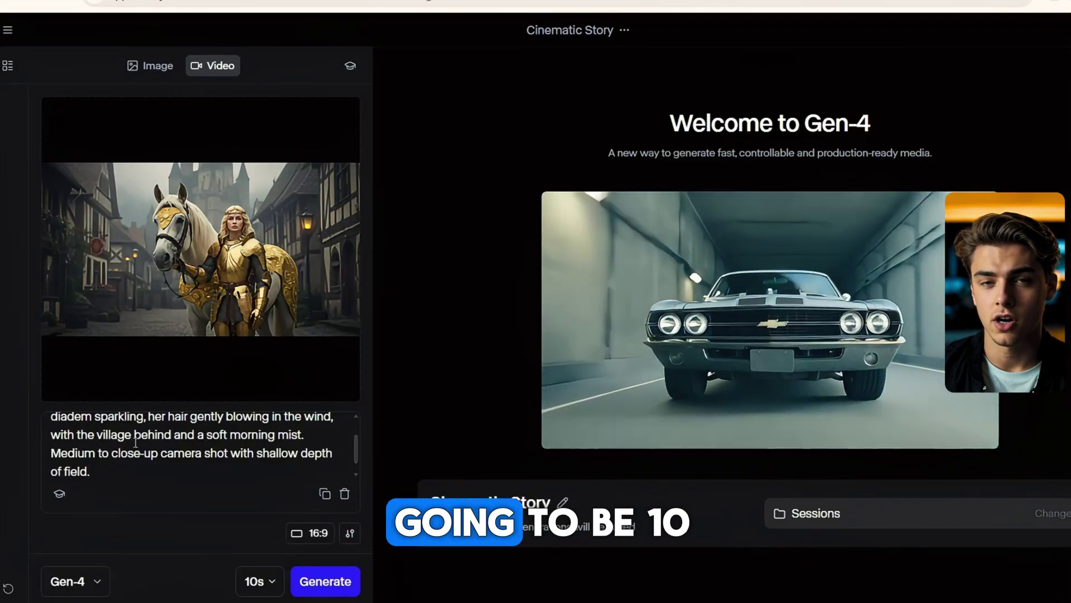
# Check the prompt and the seed settings, and generate the 10-second, 16:9 Gen-4 video.
pyautogui.scroll(-1, 138, 445)
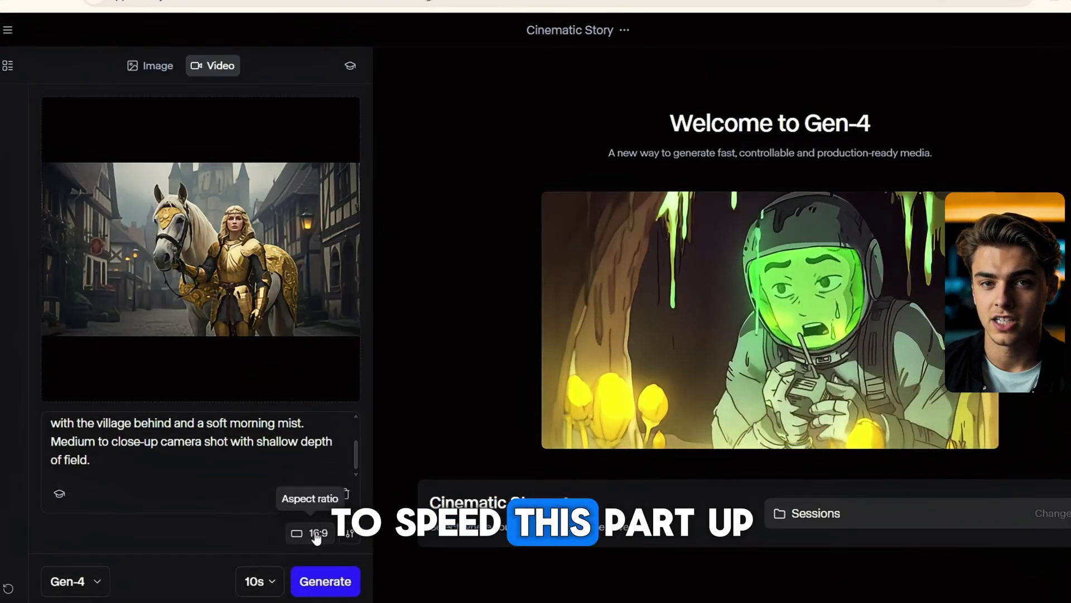
pyautogui.click(350, 532)
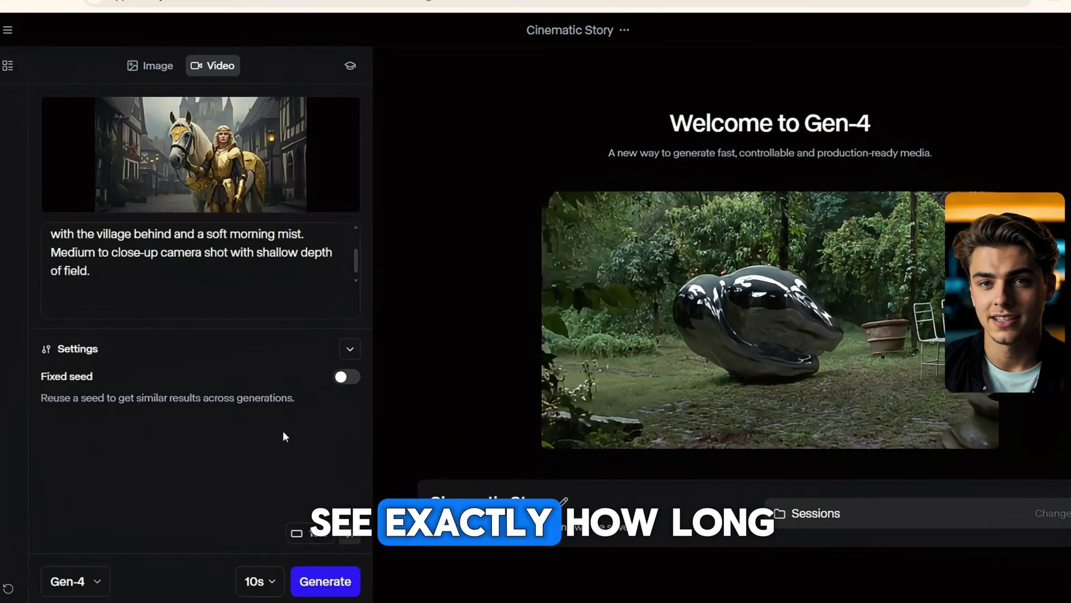
pyautogui.click(336, 363)
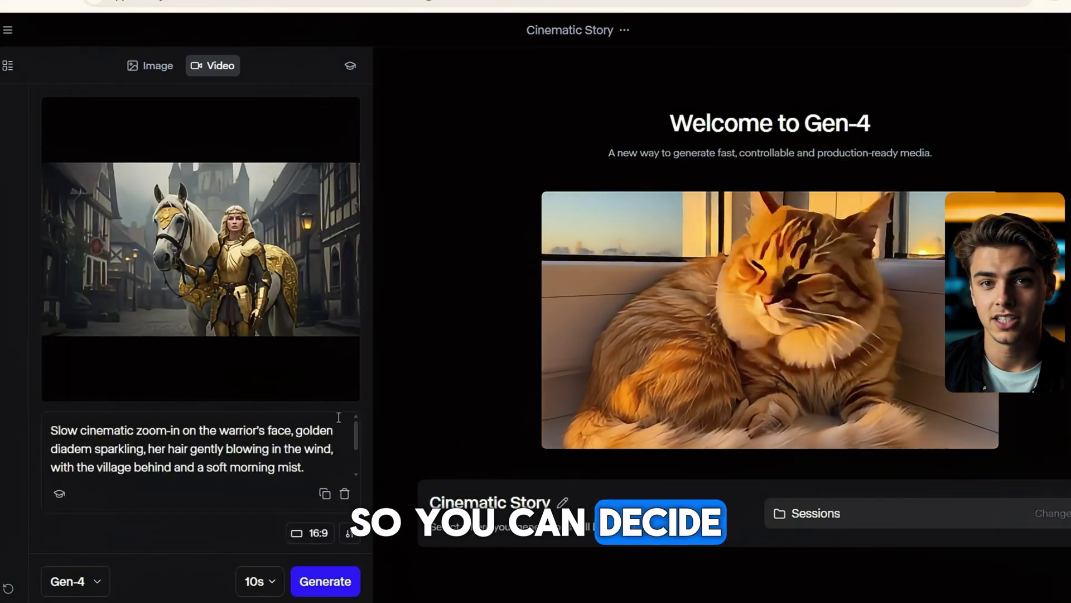
pyautogui.click(336, 584)
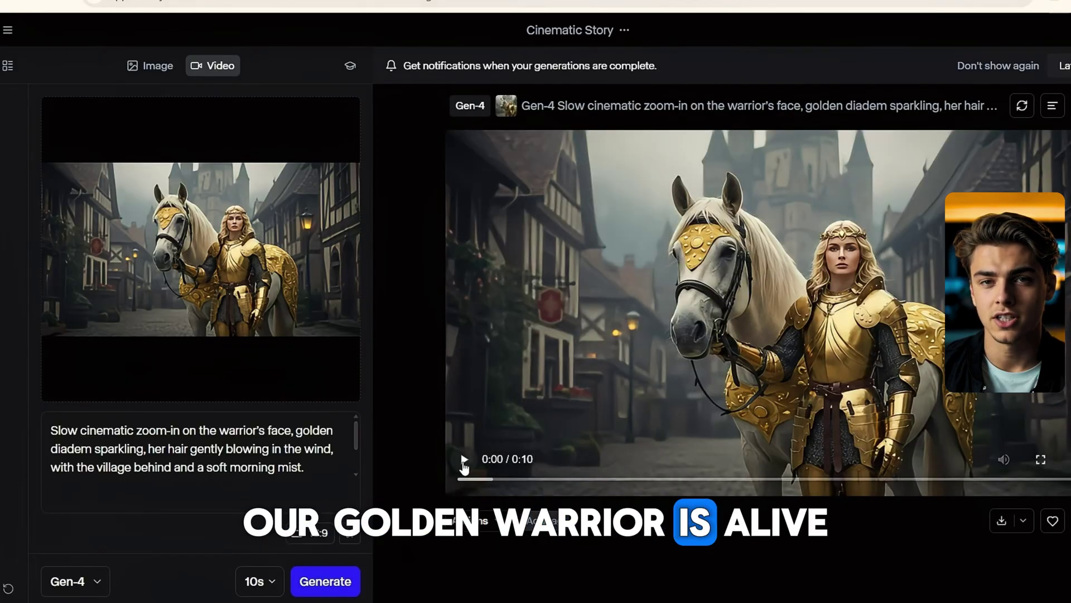
# Play the generated warrior video and mark it as a favorite.
pyautogui.click(463, 460)
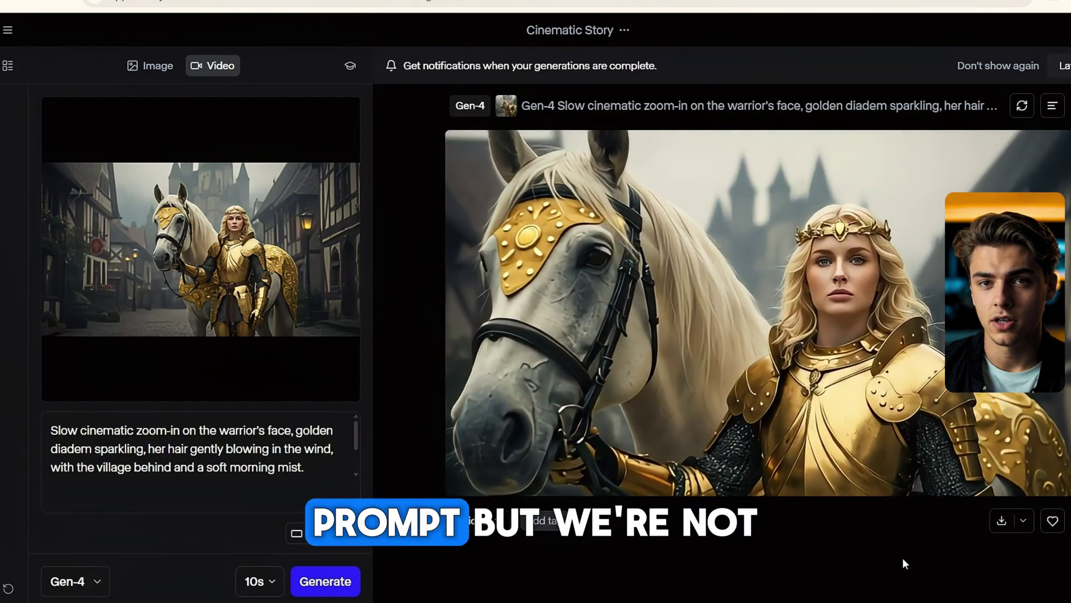
pyautogui.click(1051, 524)
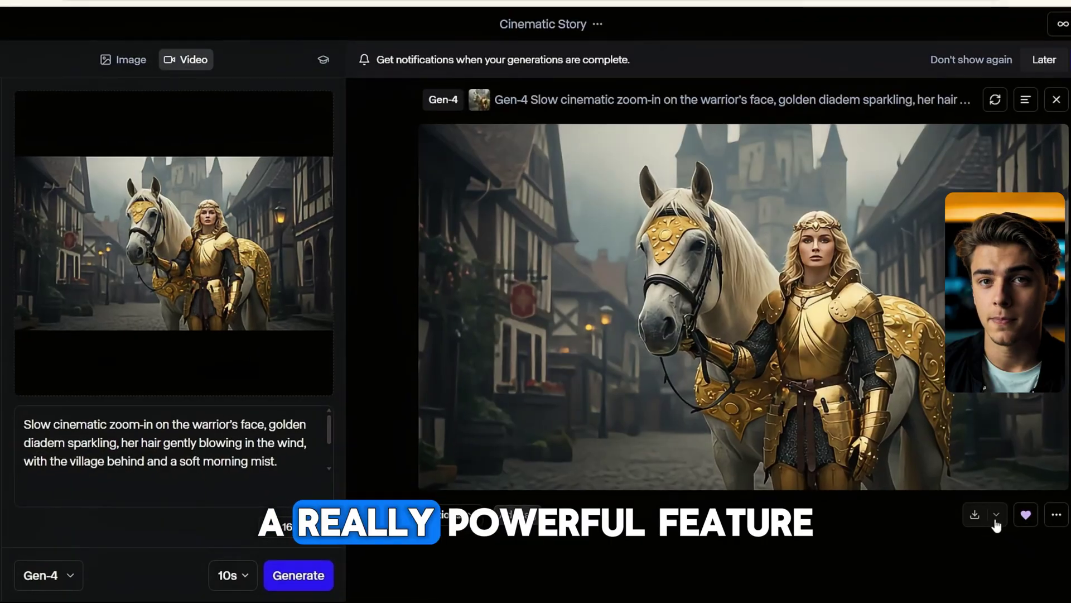
# Upscale the generated warrior video to 4K.
pyautogui.click(996, 520)
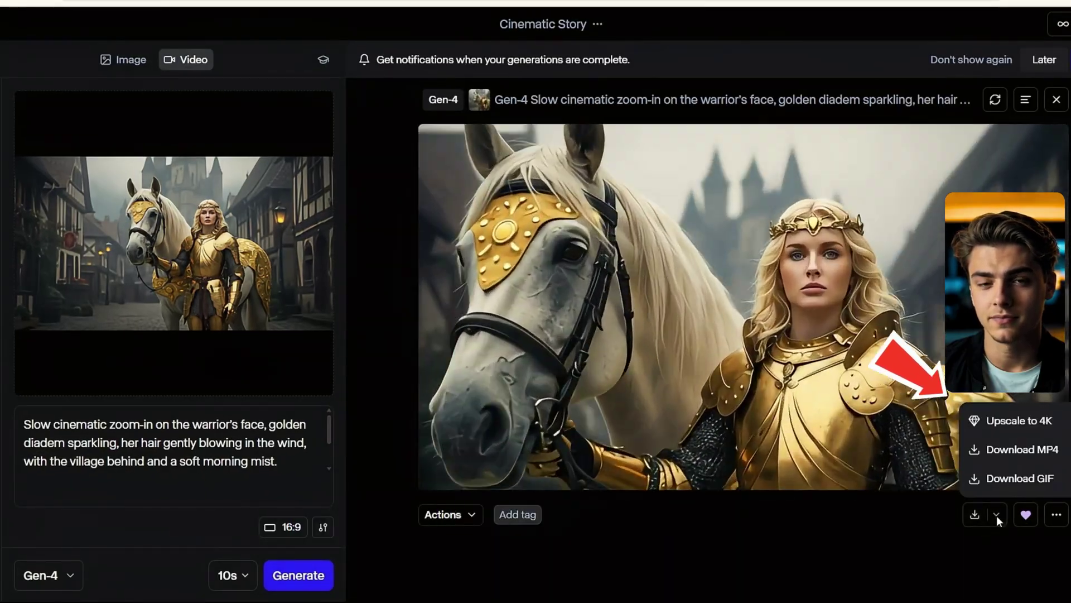
pyautogui.click(1021, 449)
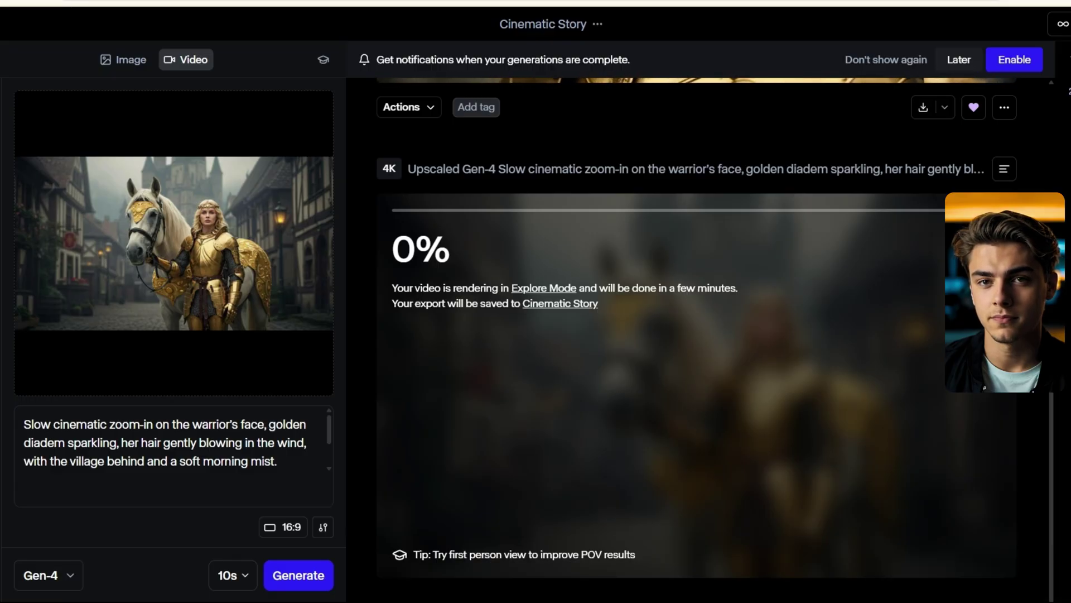
# Look through the actions offered for the original warrior video and check the 4K upscale's progress.
pyautogui.scroll(6, 729, 396)
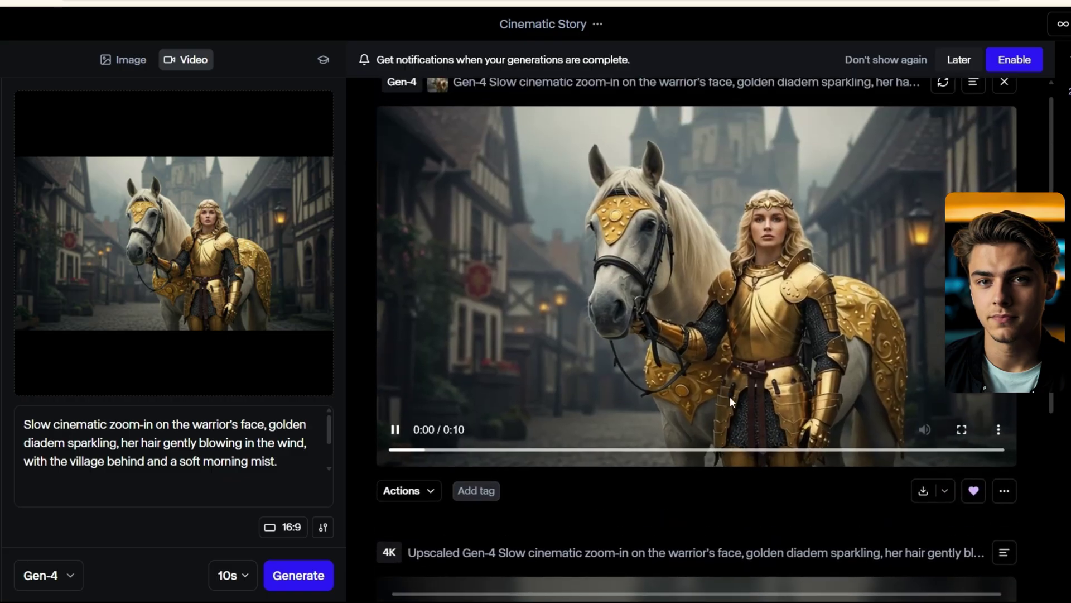
pyautogui.click(428, 491)
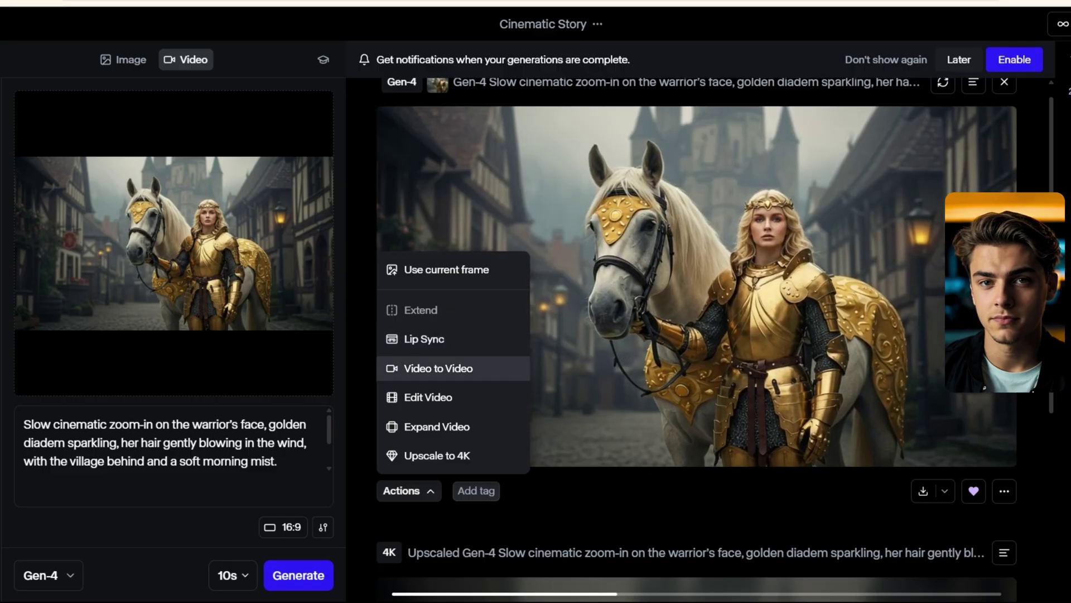
pyautogui.click(438, 368)
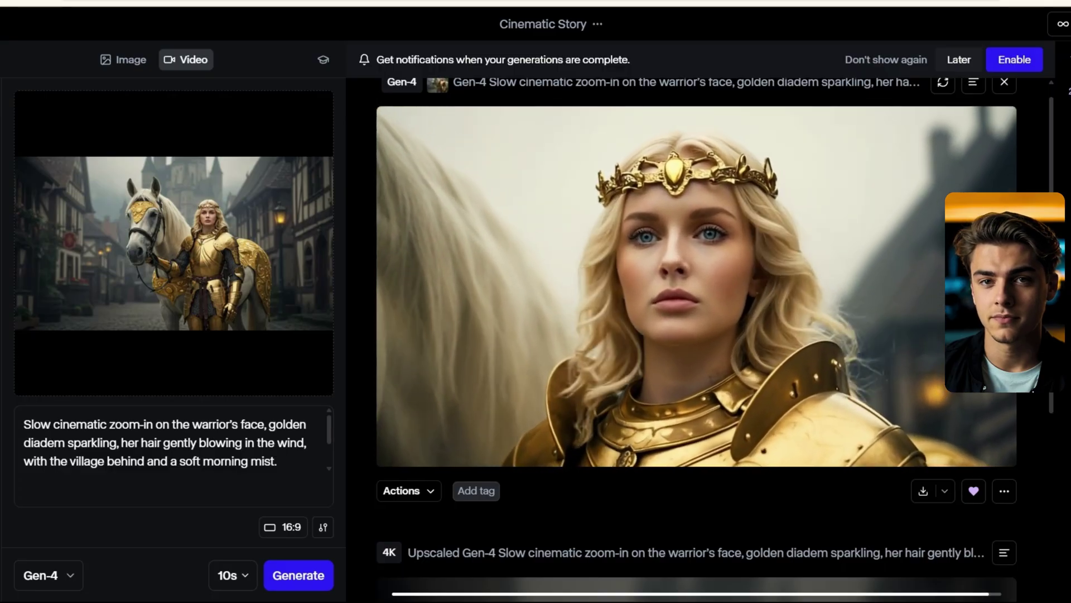
pyautogui.scroll(-2, 696, 279)
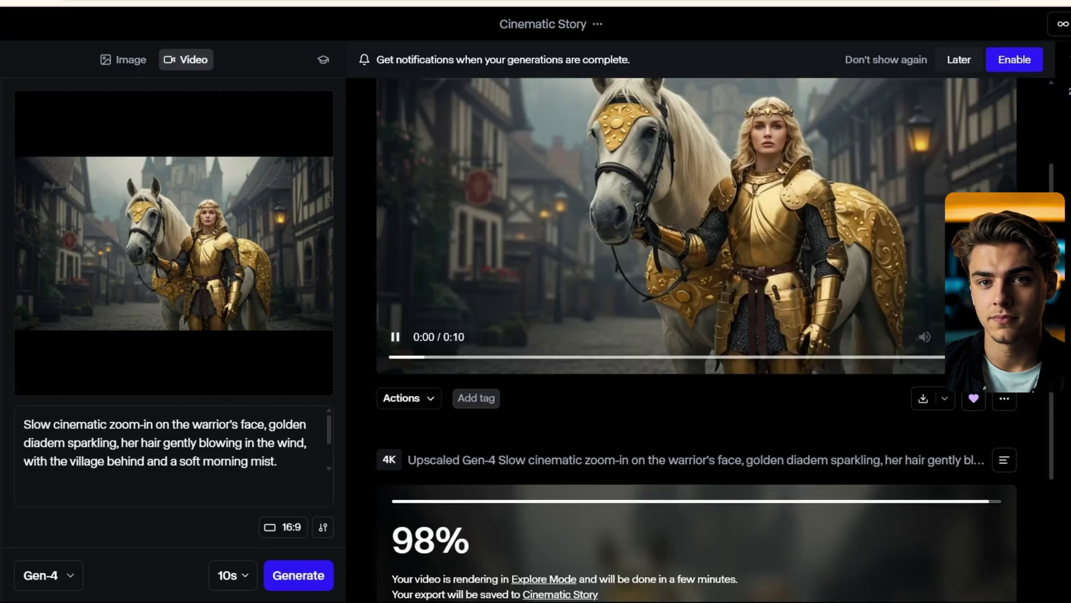
pyautogui.scroll(-2, 524, 350)
pyautogui.scroll(4, 524, 349)
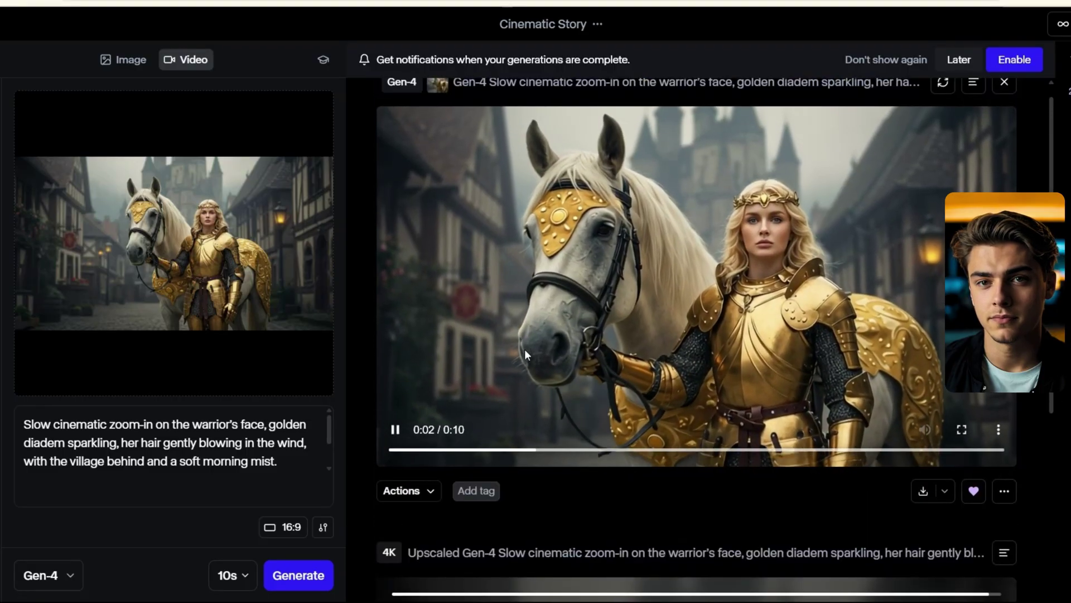
pyautogui.scroll(-7, 595, 367)
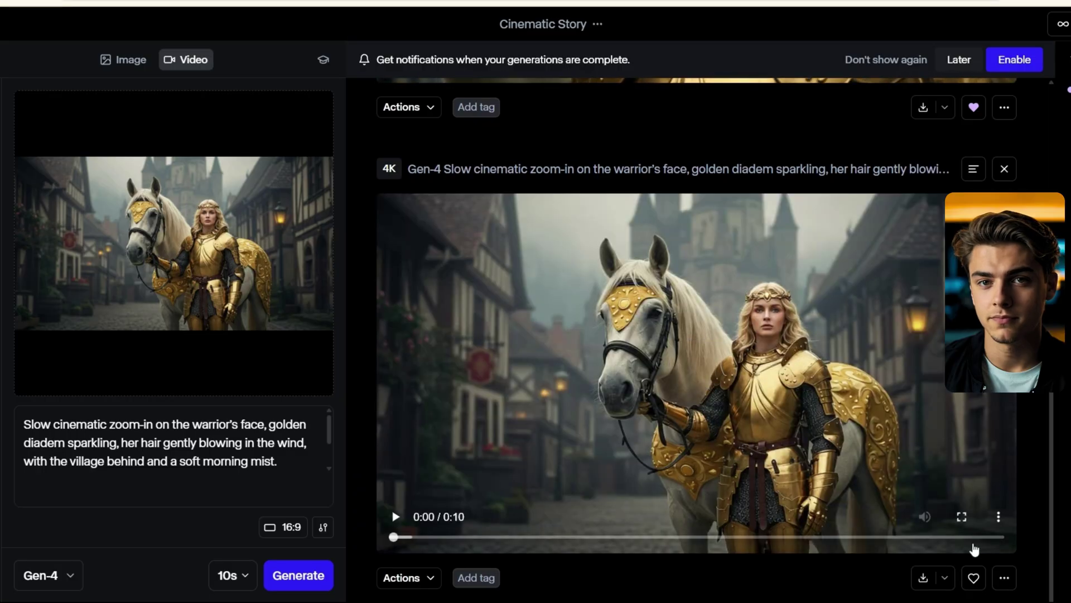
# Play the 4K version of the warrior video in full screen.
pyautogui.click(962, 517)
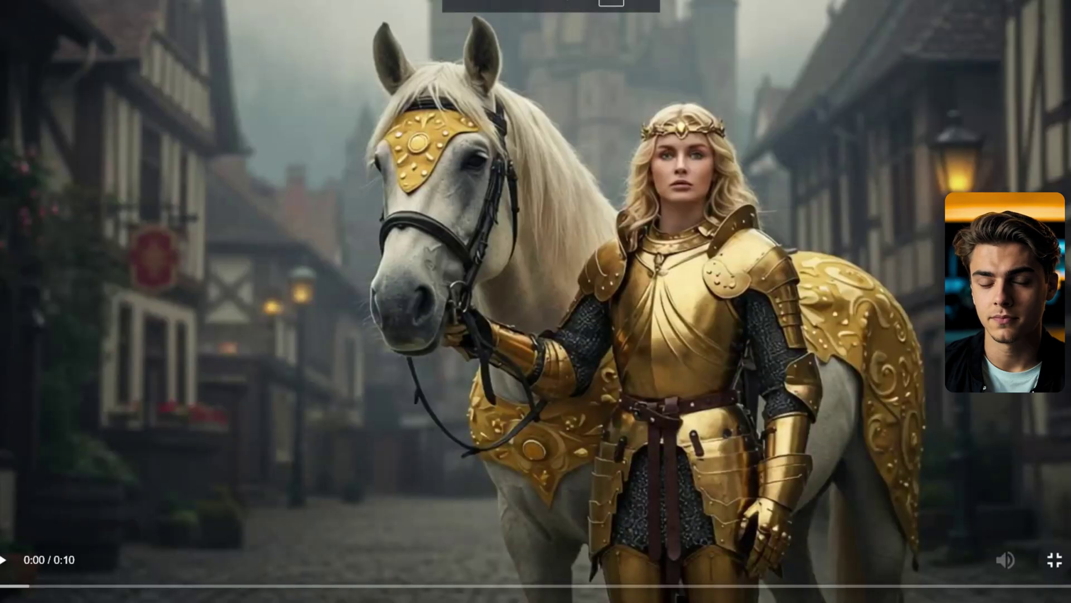
pyautogui.click(3, 563)
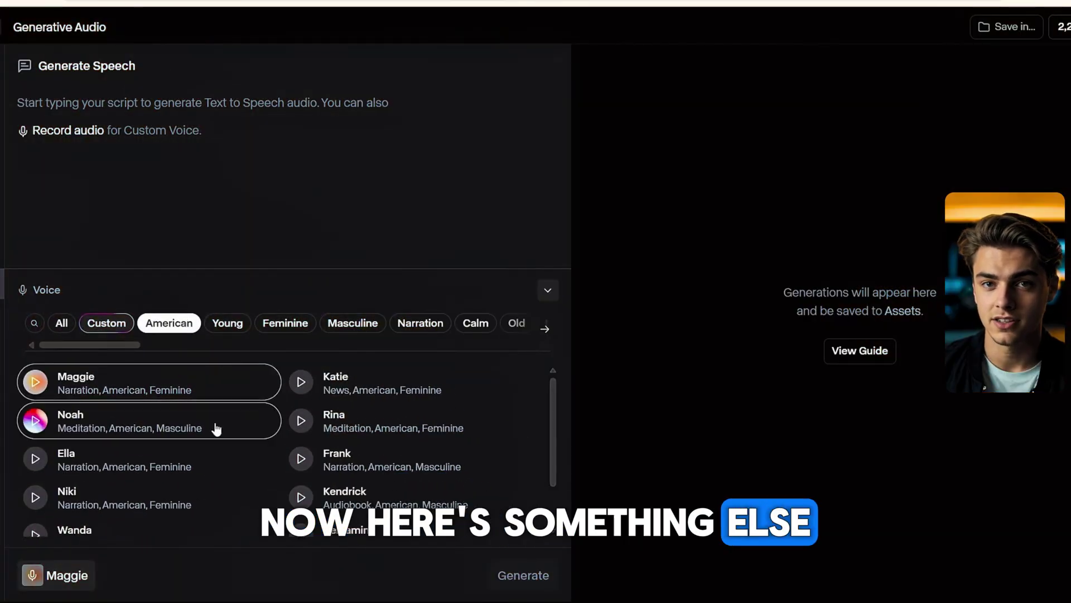
# Browse the American voices in Generative Audio and select Kendrick as the speech voice.
pyautogui.scroll(-1, 279, 447)
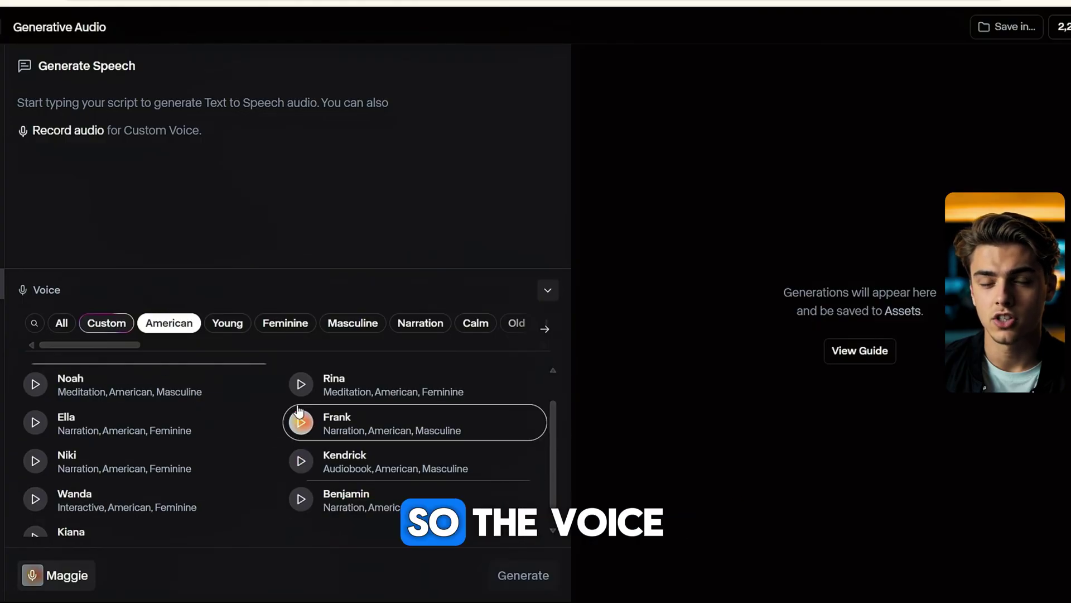
pyautogui.scroll(1, 35, 418)
pyautogui.scroll(-1, 299, 438)
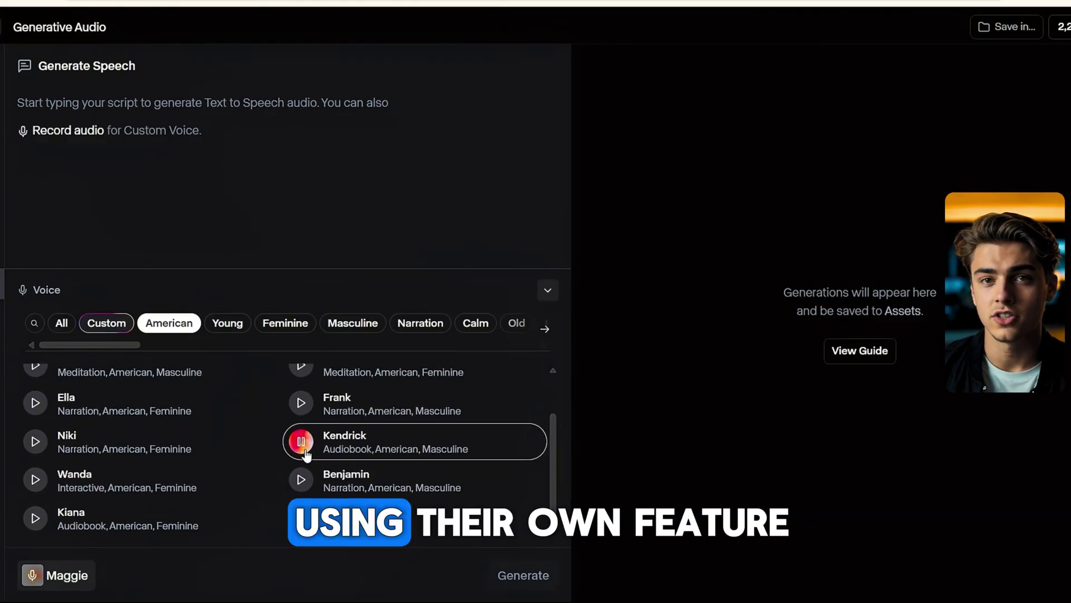
pyautogui.click(299, 439)
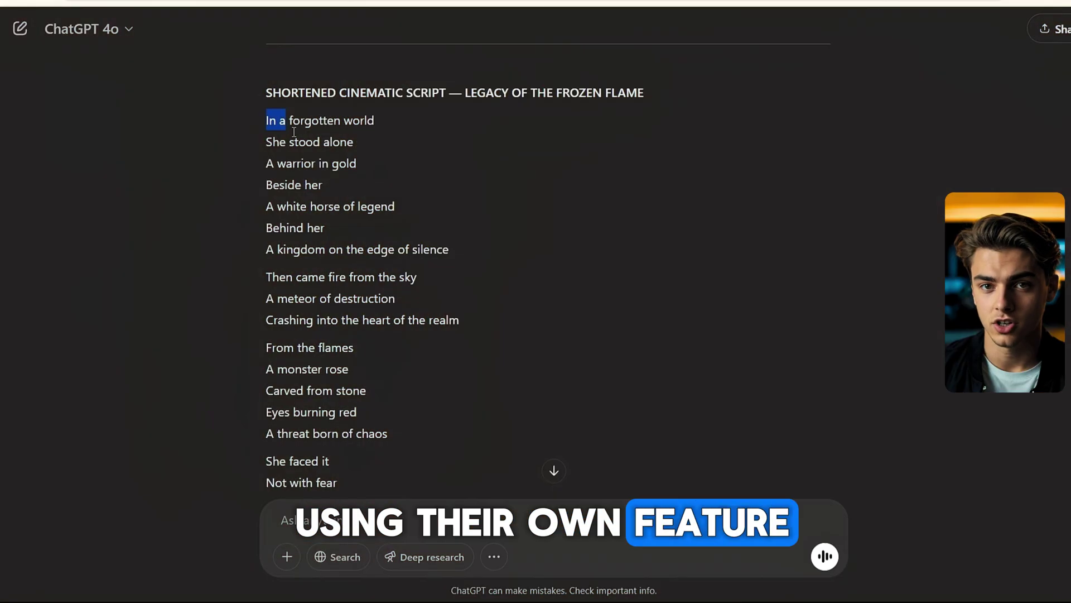
# Copy the shortened cinematic script "Legacy of the Frozen Flame" from ChatGPT into Runway's Generative Audio and generate the speech with Kendrick's voice.
pyautogui.moveTo(294, 132); pyautogui.dragTo(457, 360)
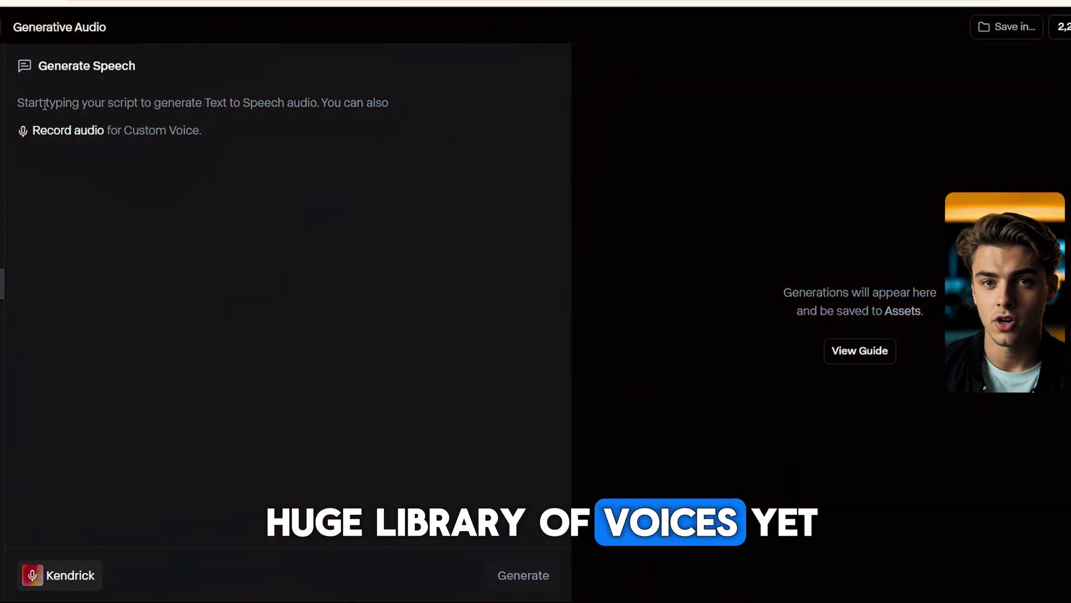
pyautogui.hotkey('ctrl', 'v')
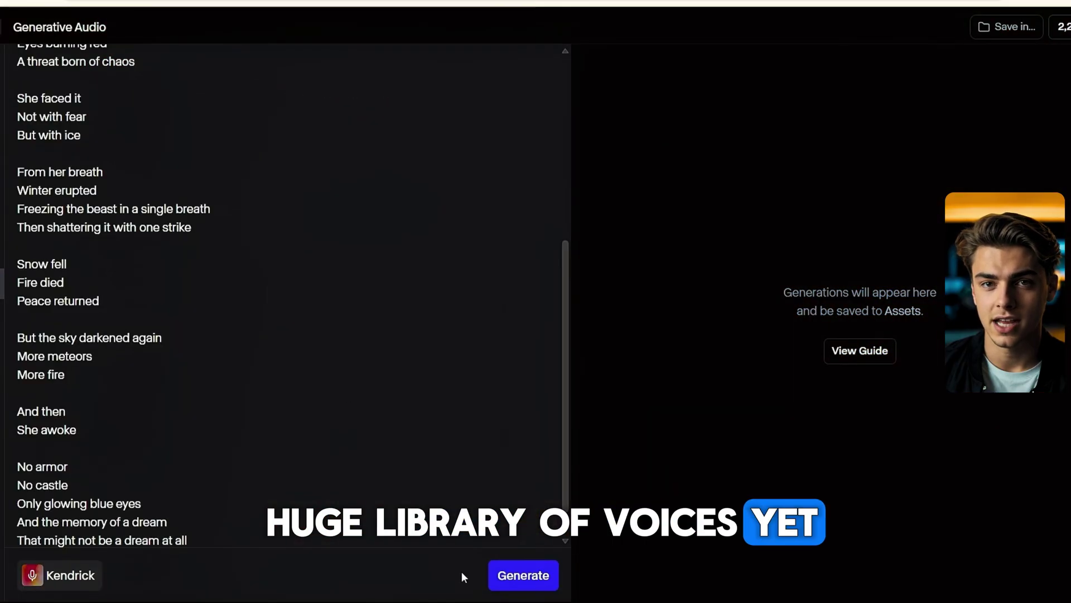
pyautogui.click(523, 575)
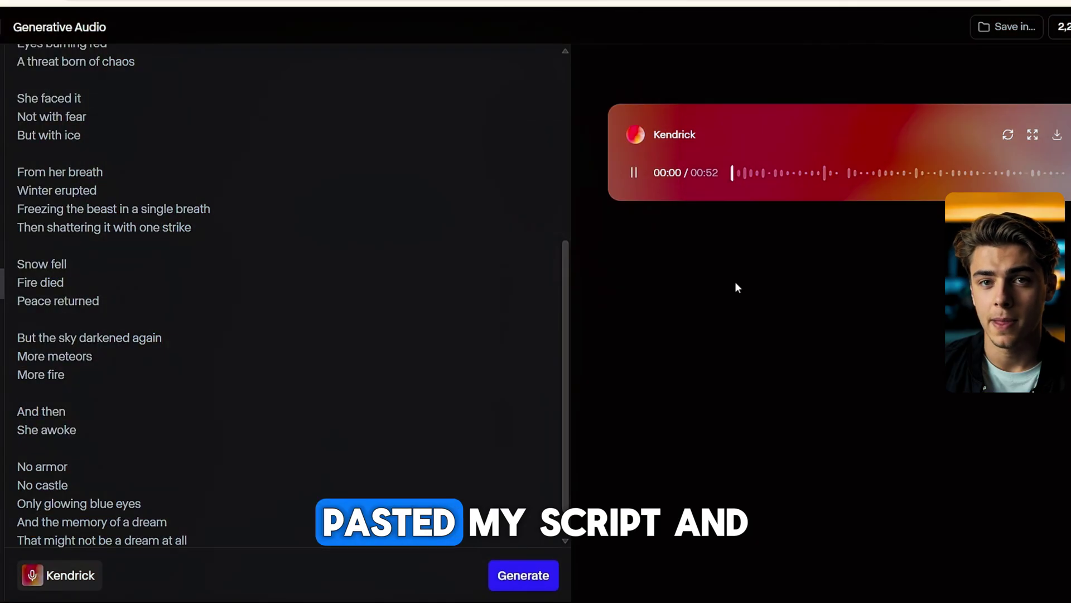
# Read through the pasted script while the generated voice-over plays.
pyautogui.scroll(7, 409, 330)
pyautogui.scroll(-5, 411, 340)
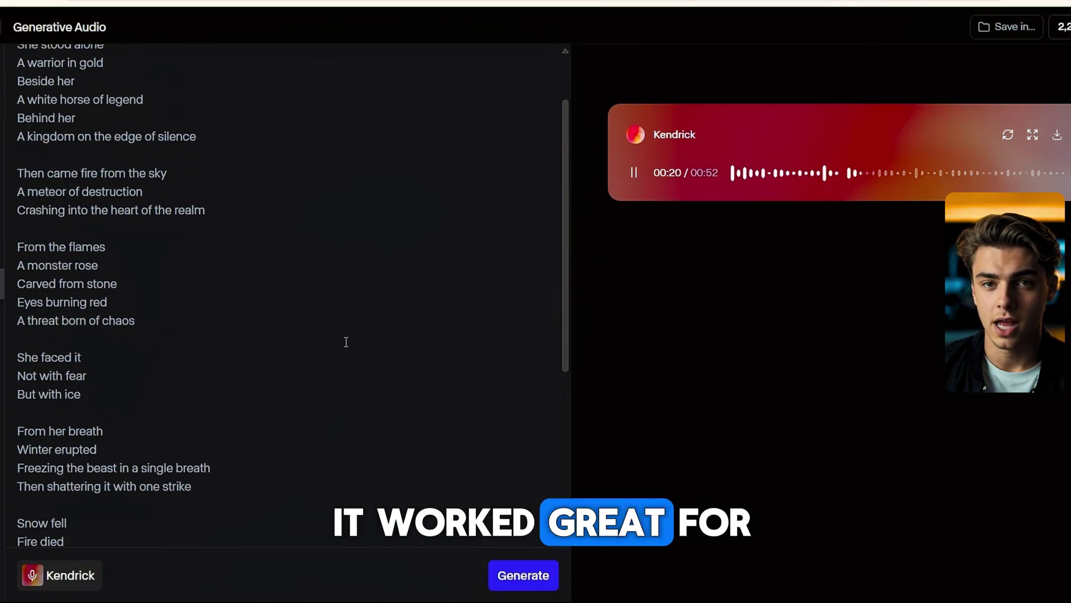
pyautogui.click(223, 336)
pyautogui.scroll(-3, 270, 387)
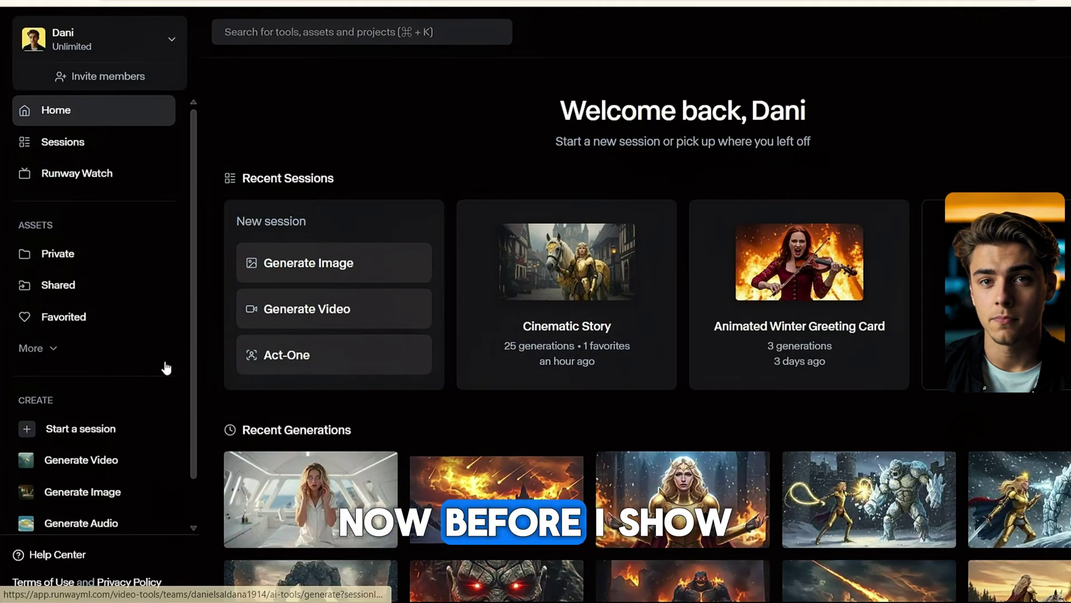
# Look over the Runway home page and browse the complete collection of tools through to its end.
pyautogui.scroll(-2, 199, 220)
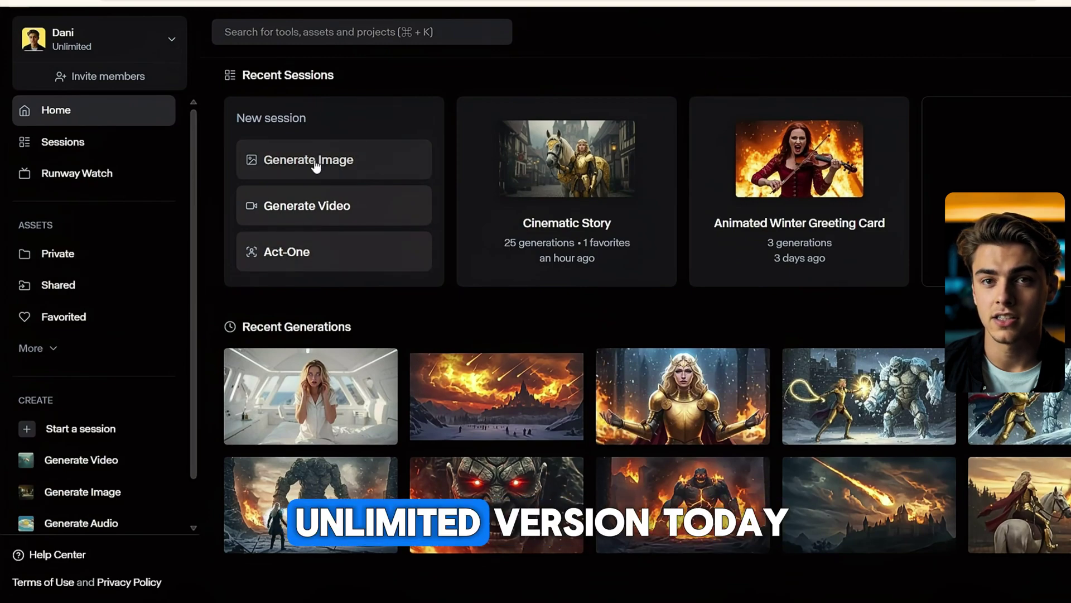
pyautogui.scroll(-1, 113, 268)
pyautogui.scroll(-1, 113, 267)
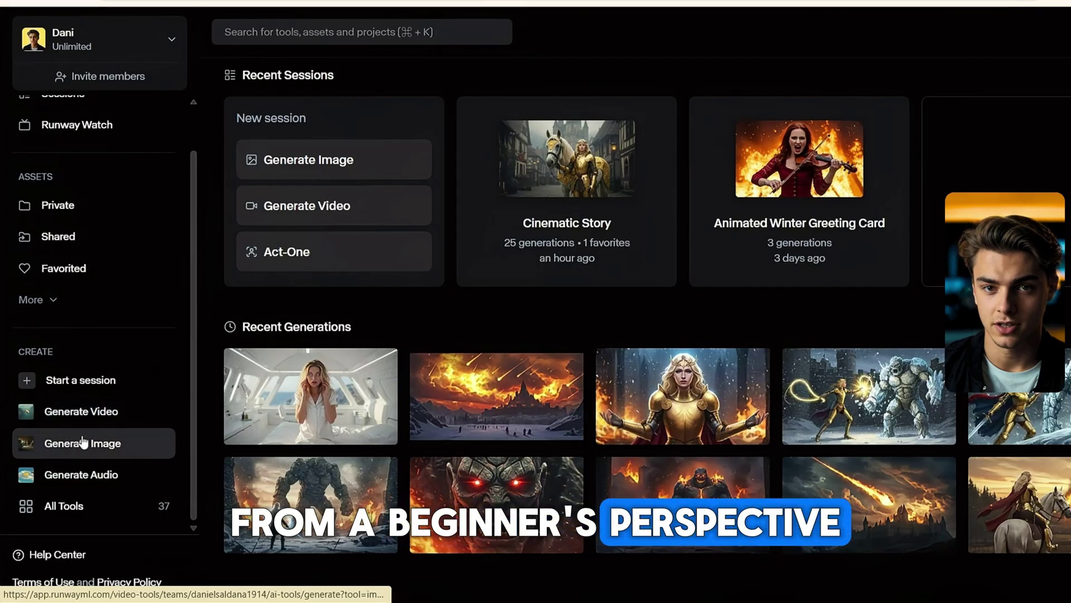
pyautogui.click(62, 506)
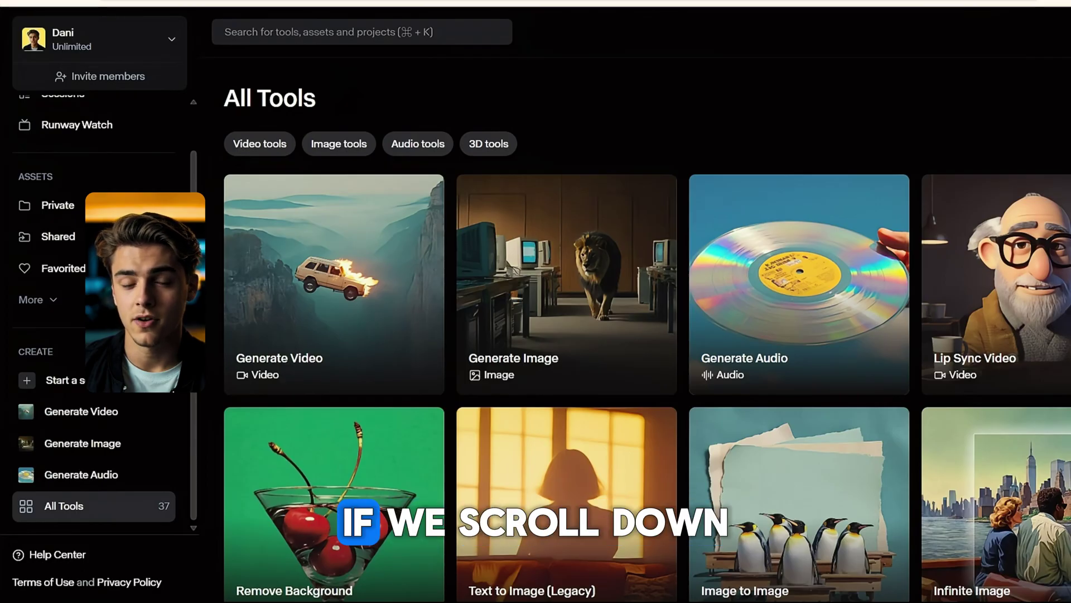
pyautogui.scroll(-2, 583, 341)
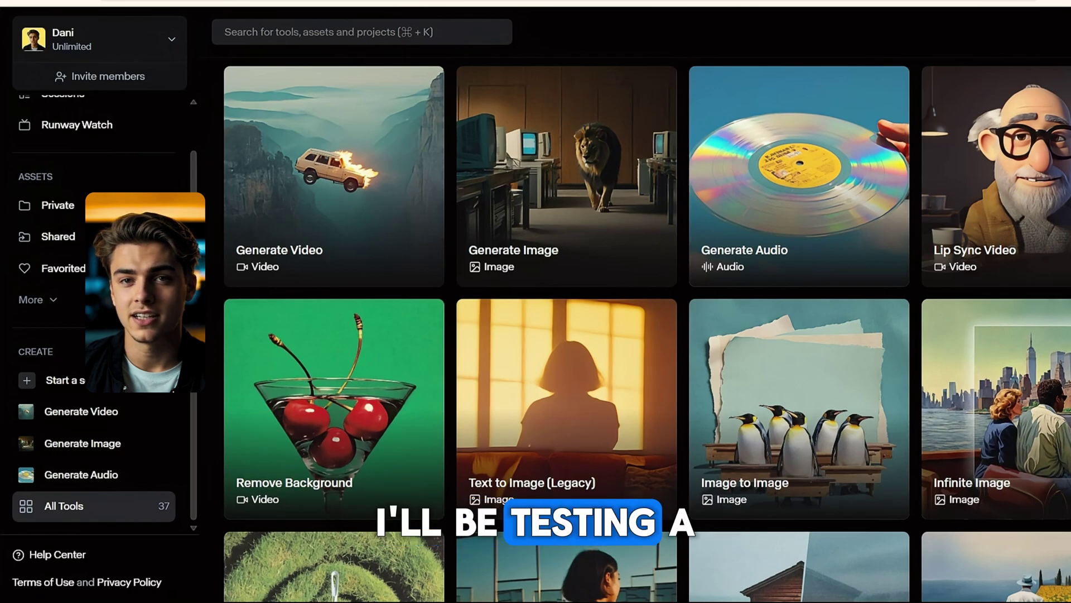
pyautogui.scroll(-8, 647, 329)
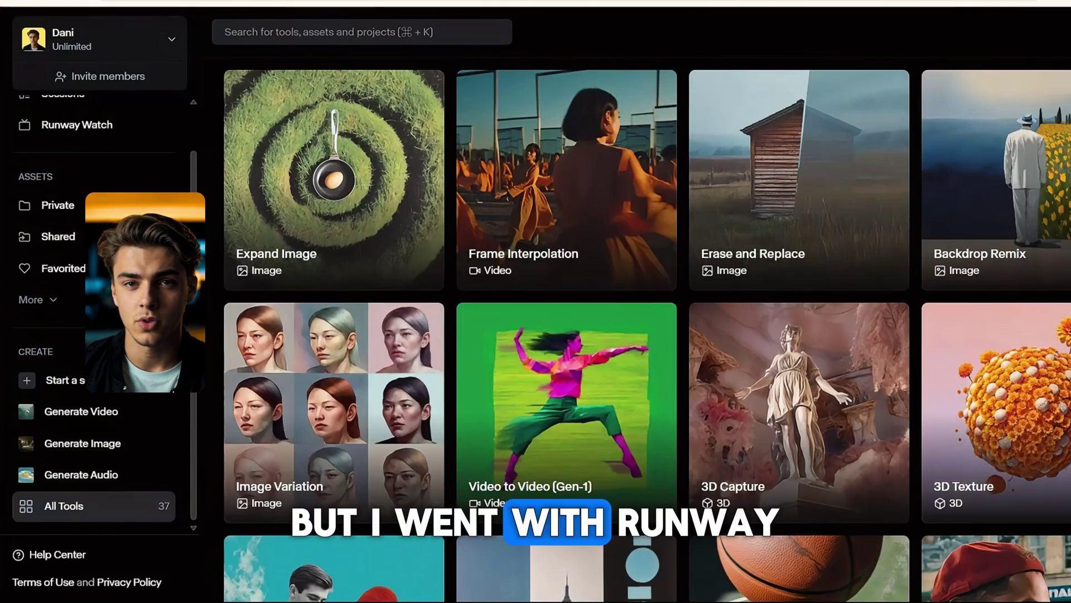
pyautogui.scroll(-8, 647, 329)
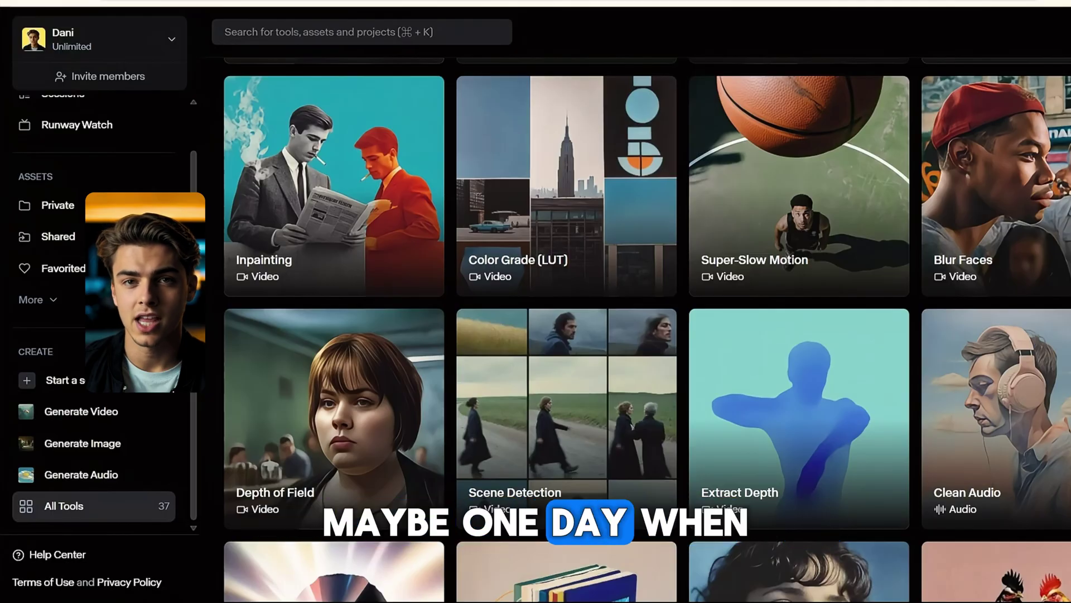
pyautogui.scroll(-7, 648, 330)
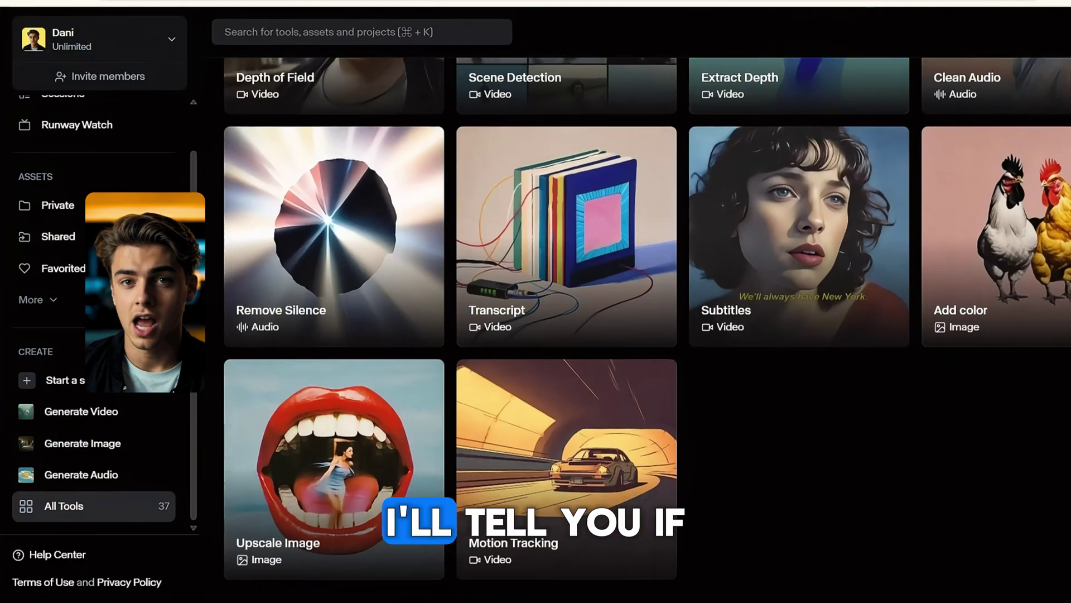